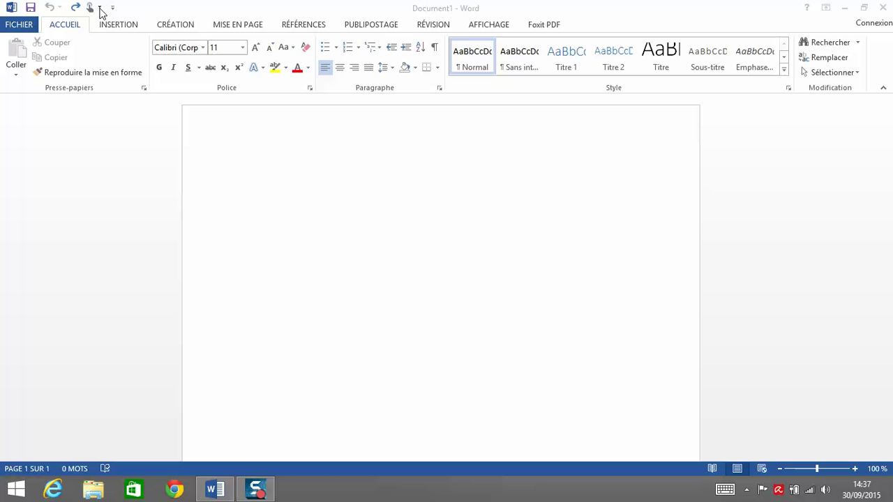
Step: Switch the ribbon's command spacing from mouse to touch (Tactile) mode
click(100, 10)
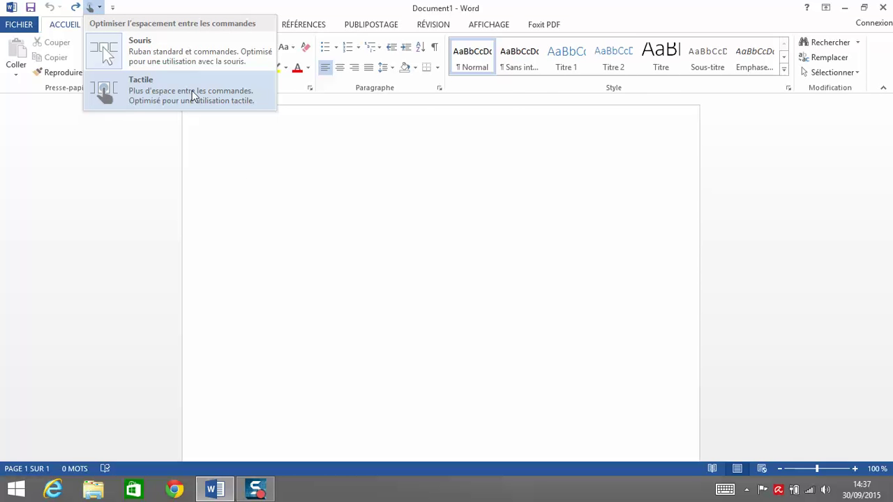
click(163, 90)
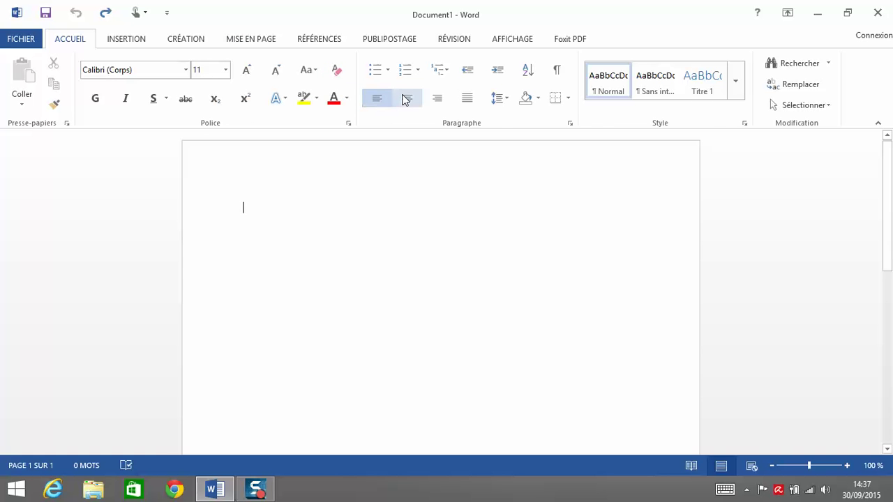
Step: Examine how the commands are laid out across the ribbon from Insertion to Affichage, ending on the Révision commands
click(116, 40)
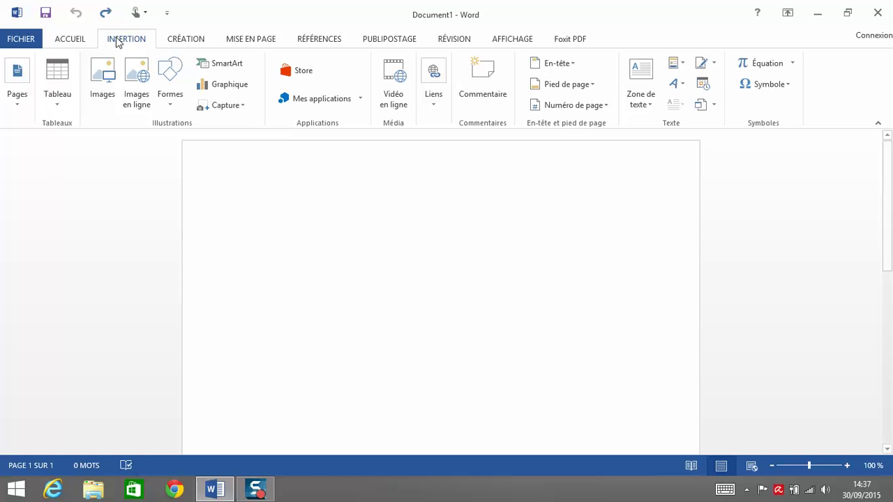
click(191, 43)
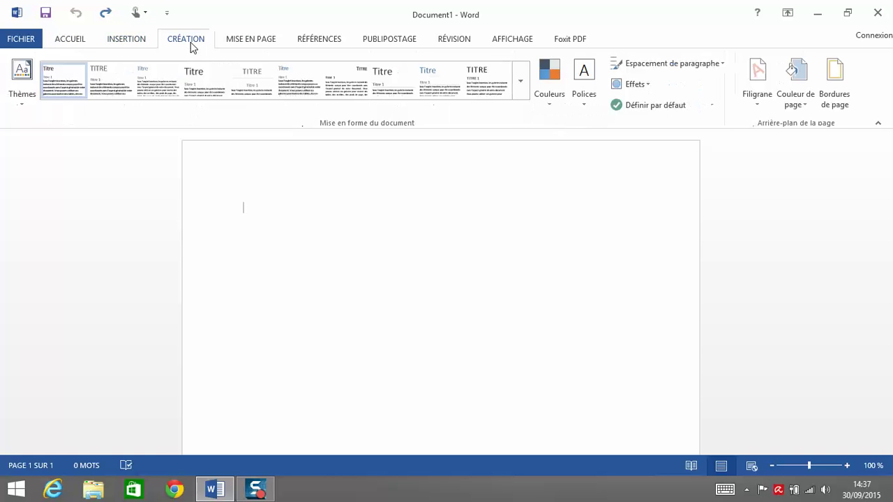
click(247, 42)
click(316, 41)
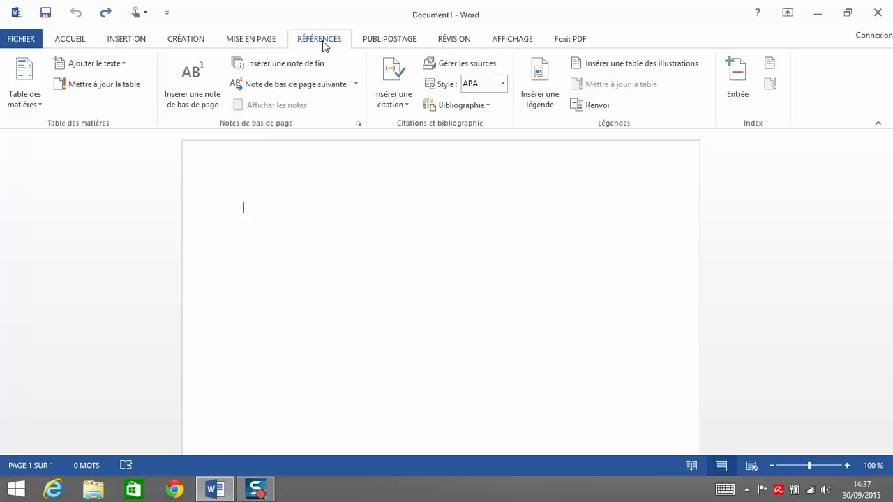
click(388, 44)
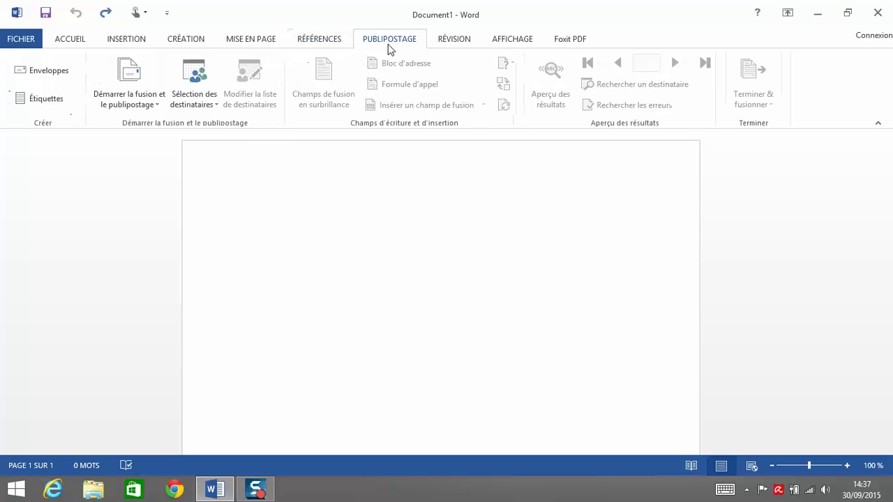
click(459, 44)
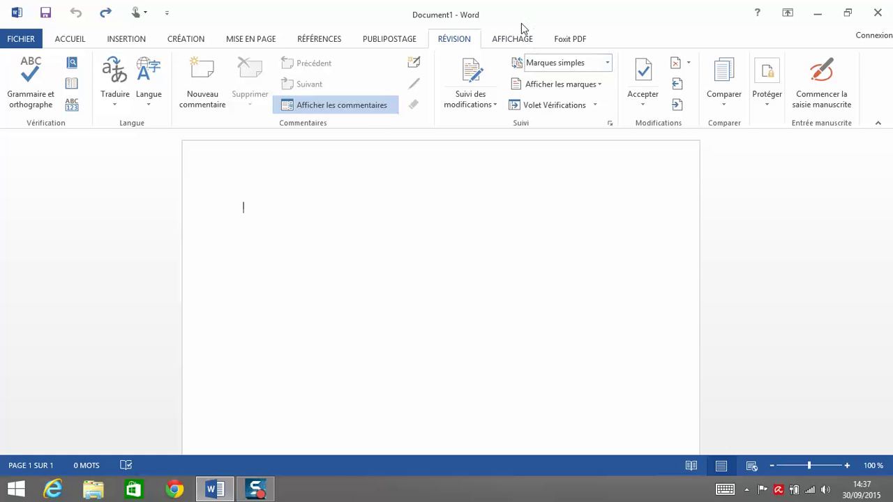
click(519, 40)
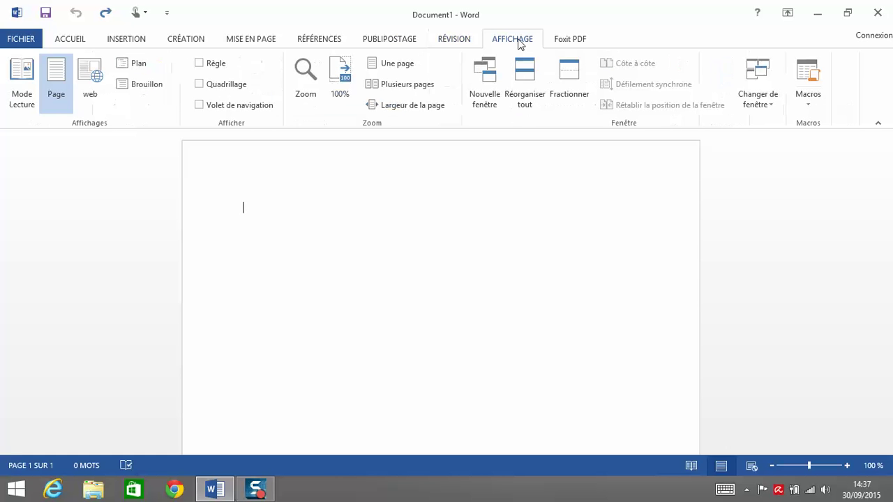
click(455, 40)
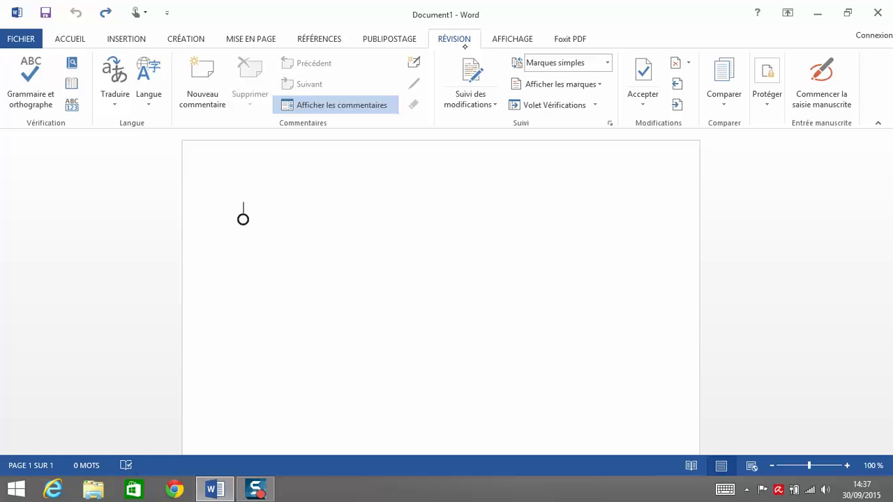
Step: Using the on-screen touch keyboard, enter "Bonjour" on the first line and "Comment" on the second
click(243, 218)
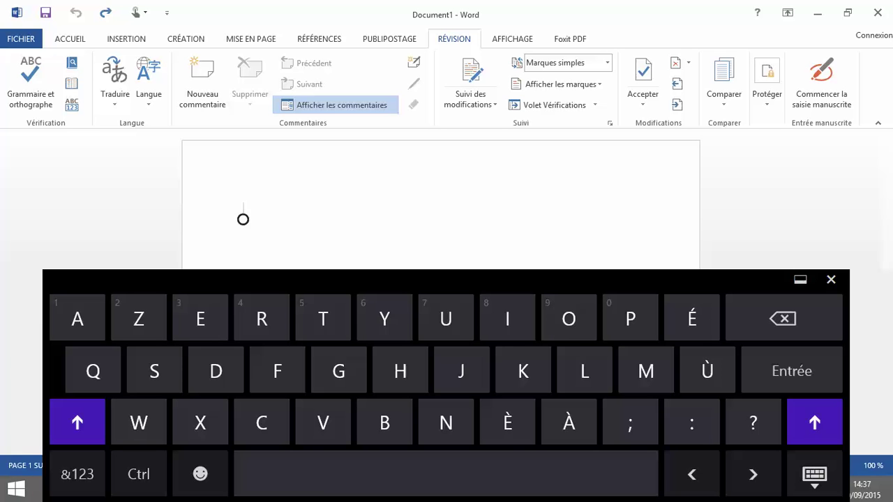
text(Bon)
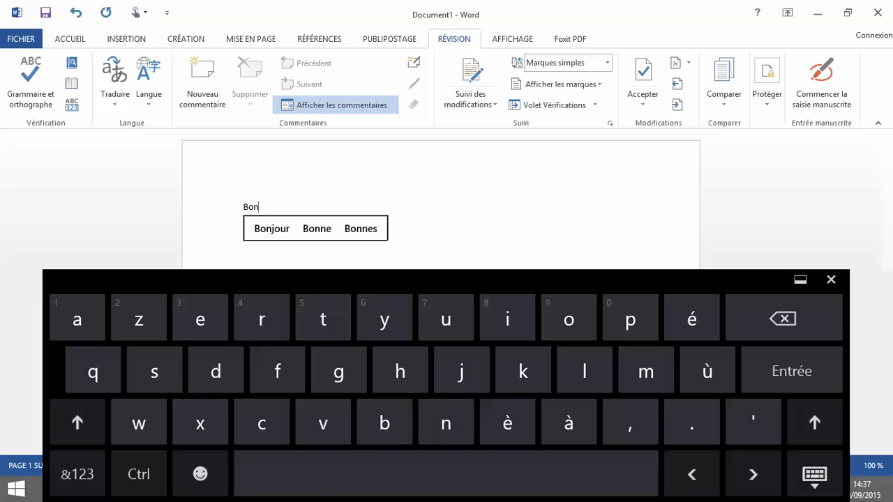
text(jour)
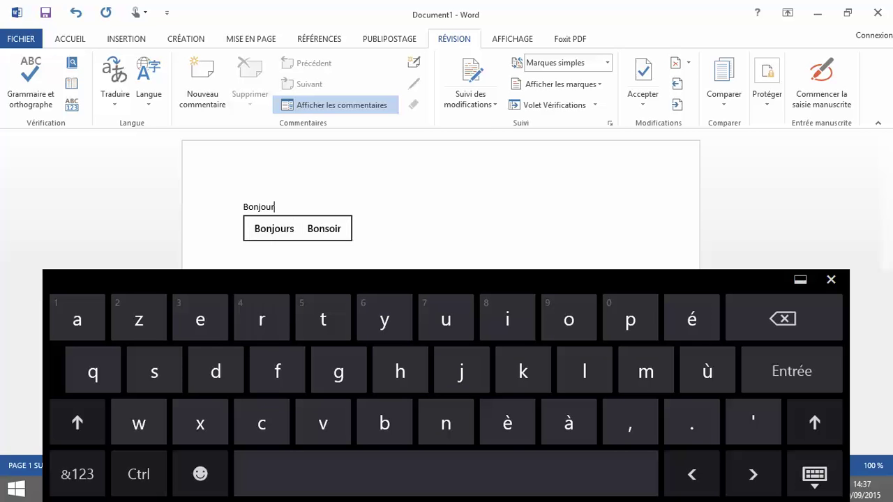
key(Return)
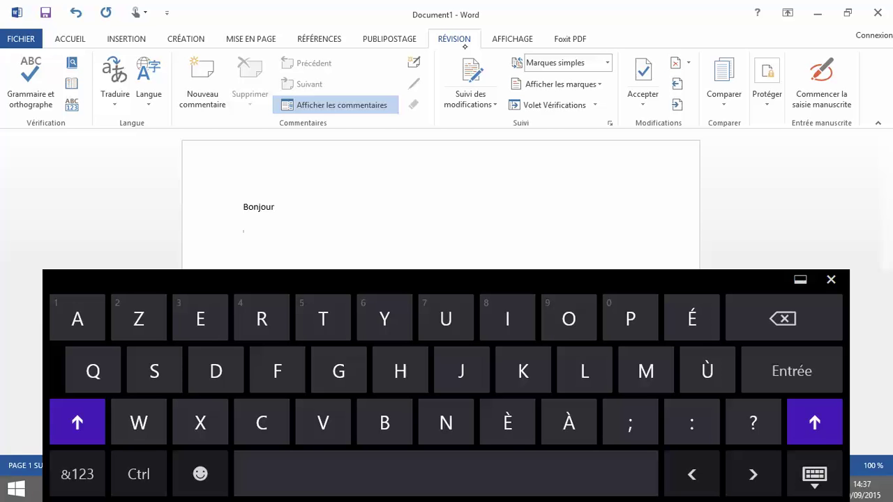
text(Comm)
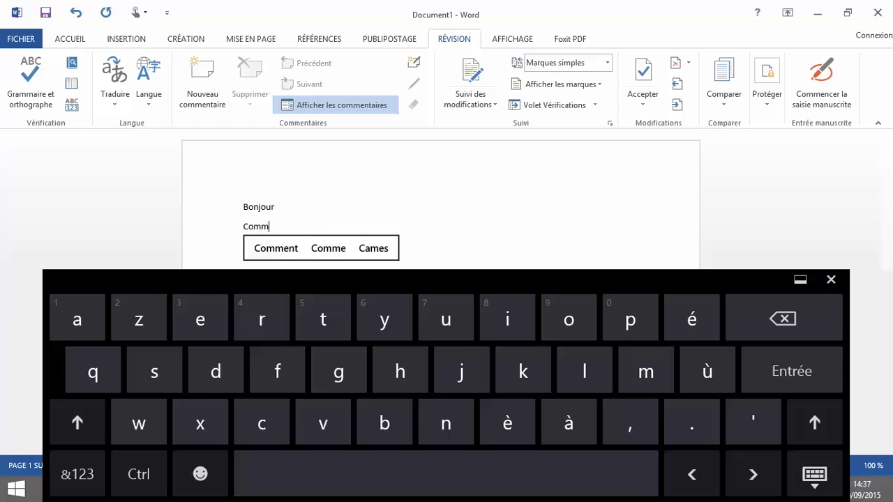
text(en)
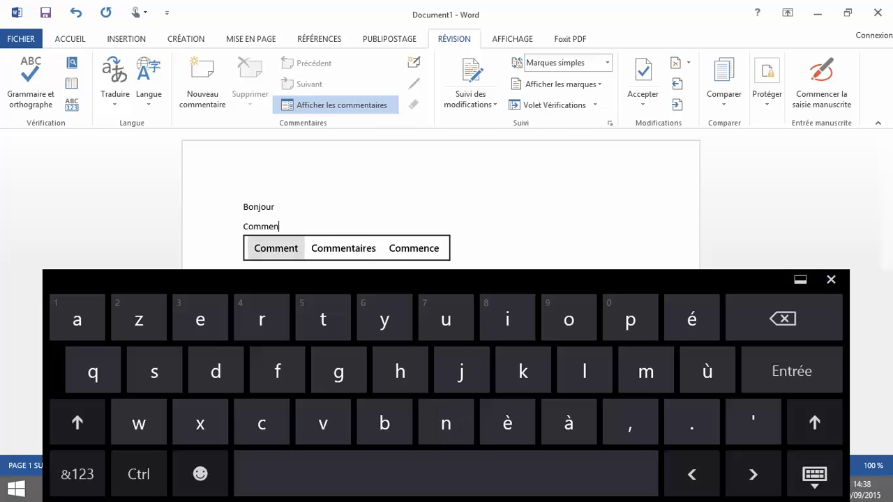
text(t)
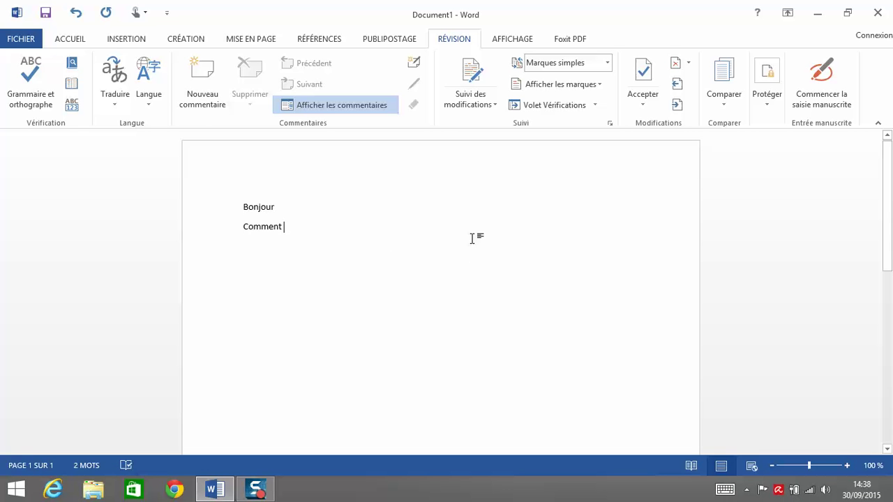
Step: Bring back the on-screen touch keyboard and change it to the split layout
click(746, 490)
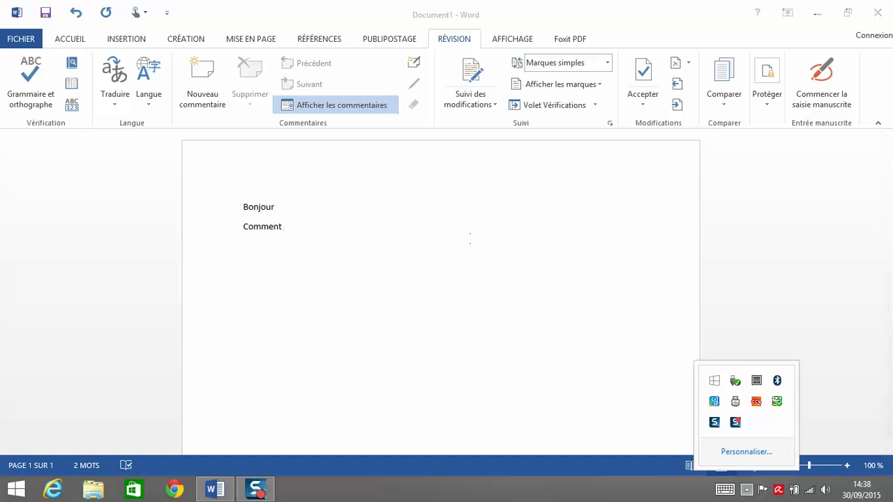
click(726, 490)
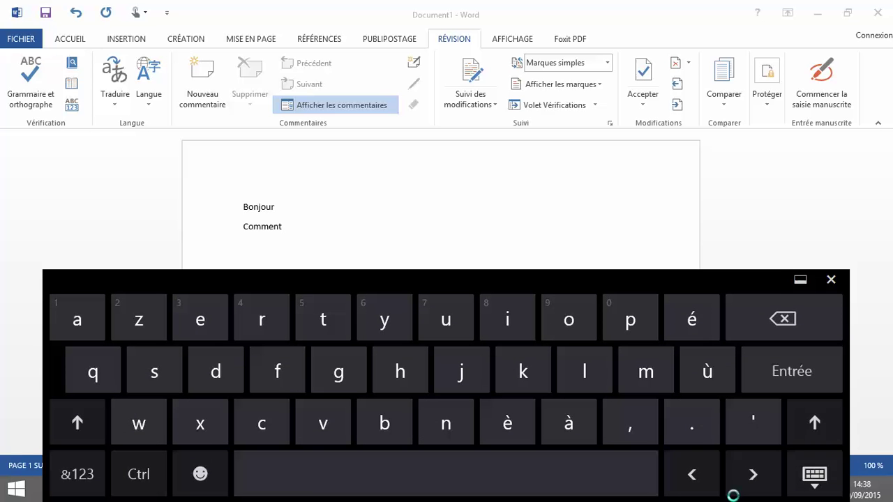
click(815, 475)
click(814, 475)
click(718, 434)
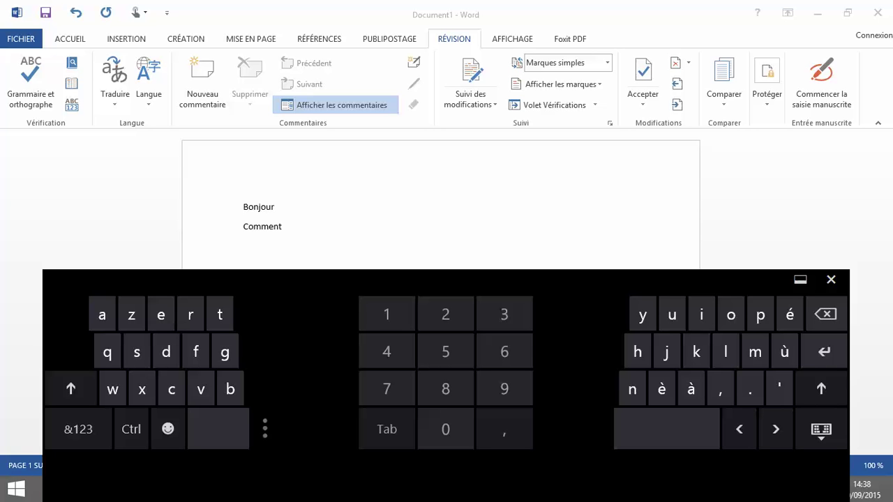
Step: Complete the second line as "Comment ça va" with the split keyboard and start a new line
click(283, 239)
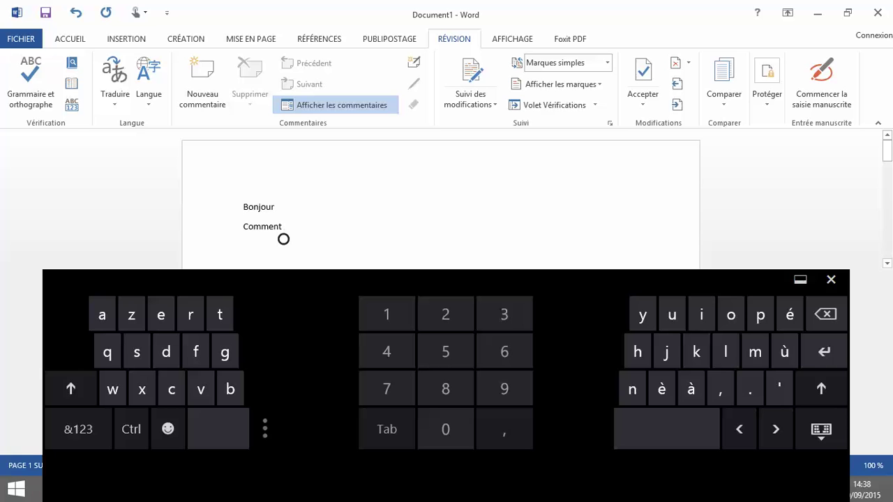
text(c)
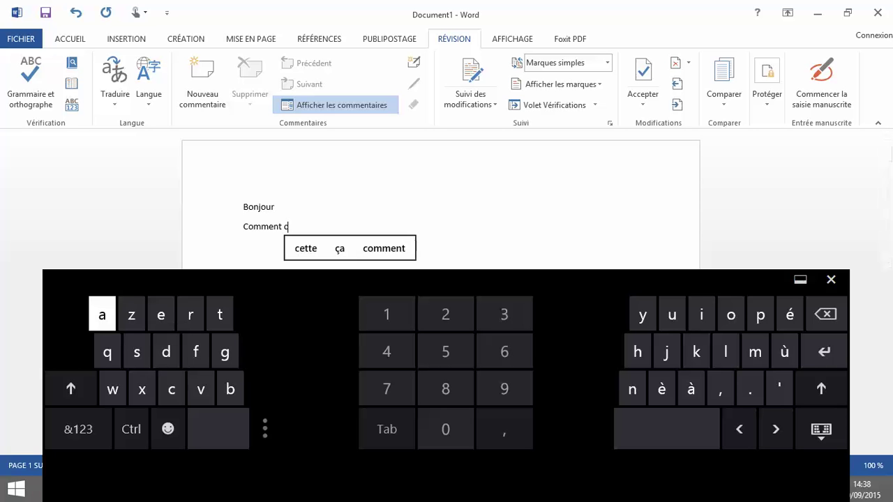
key(BackSpace)
text(ça va)
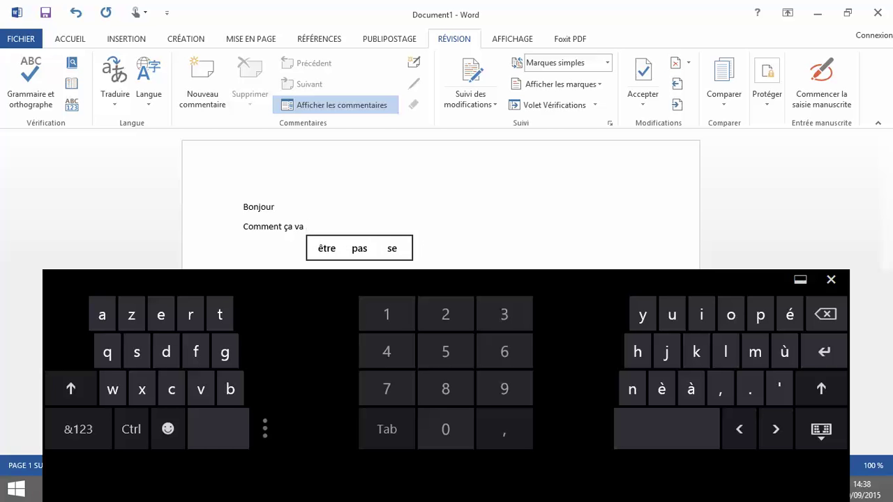
key(Return)
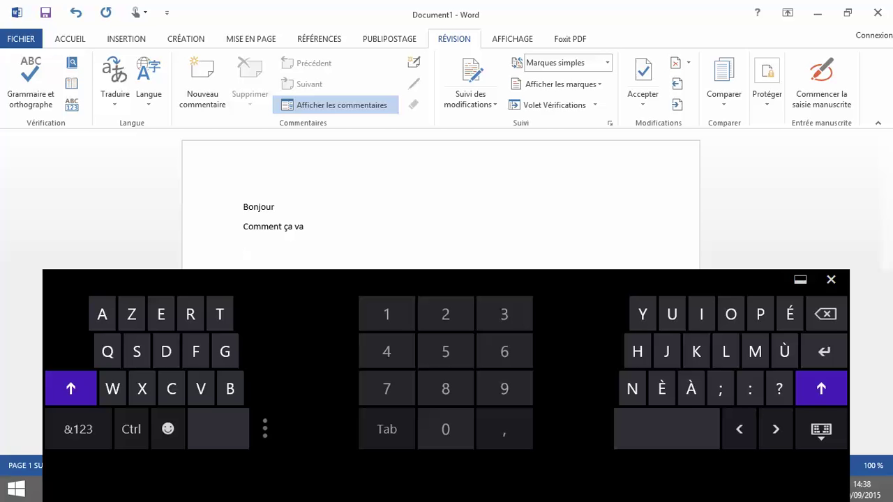
Step: Switch the touch keyboard to handwriting input, write "Ca va bien" with its words separated, and insert it on the third line
click(821, 429)
click(773, 390)
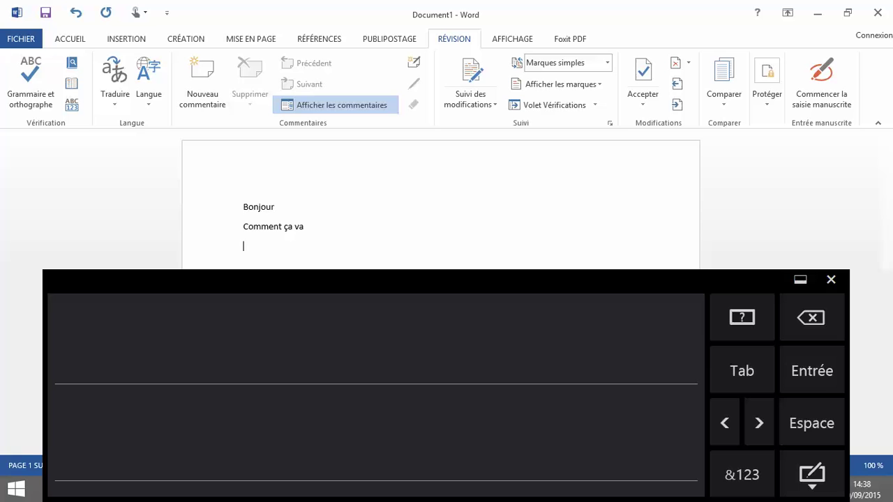
mouse_move(146, 325)
mouse_down()
mouse_move(124, 325)
mouse_move(126, 377)
mouse_move(152, 352)
mouse_move(158, 381)
mouse_up()
mouse_move(201, 349)
mouse_down()
mouse_move(224, 347)
mouse_move(247, 381)
mouse_up()
drag(315, 335, 322, 381)
mouse_move(365, 358)
mouse_down()
mouse_move(362, 384)
mouse_move(397, 382)
mouse_up()
mouse_move(406, 384)
mouse_down()
mouse_move(415, 363)
mouse_move(424, 384)
mouse_up()
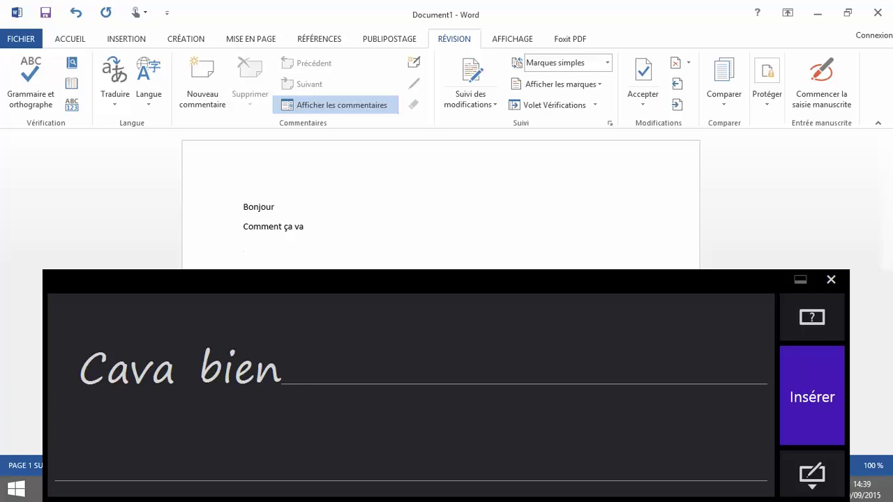
drag(132, 327, 132, 373)
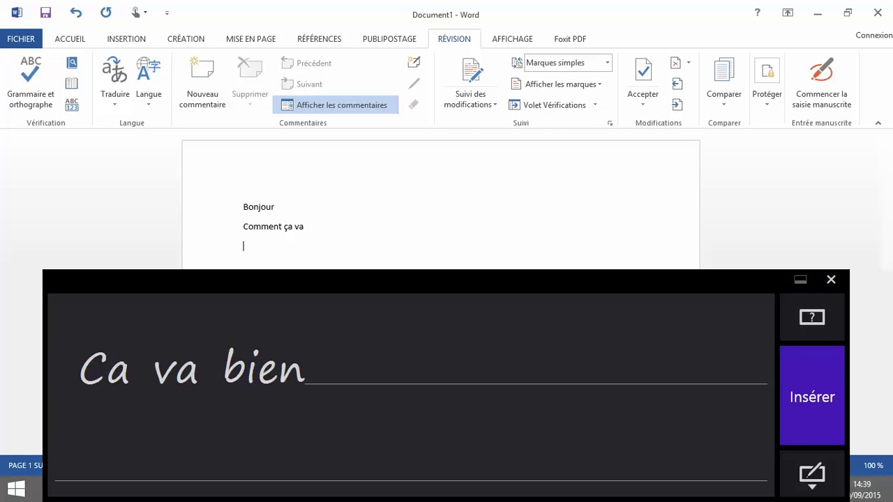
click(813, 397)
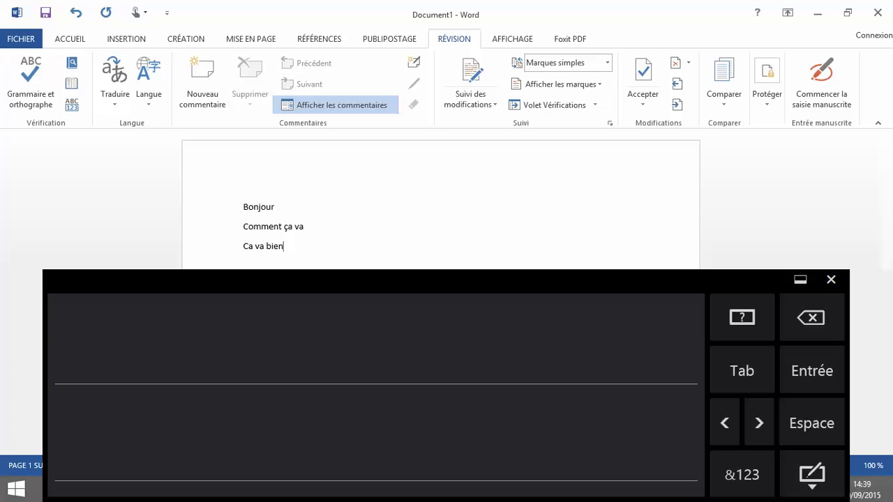
Step: Move the insertion point back through "Ca va bien" and forward again to the end of the line
click(278, 246)
key(Left)
key(Left)
key(Left)
key(Left)
key(Left)
click(759, 423)
key(Right)
key(Right)
key(Right)
key(Right)
key(Right)
key(Right)
key(Right)
Step: Add a tab and a space after "Ca va bien", start a new line and close the handwriting panel
key(Tab)
click(811, 423)
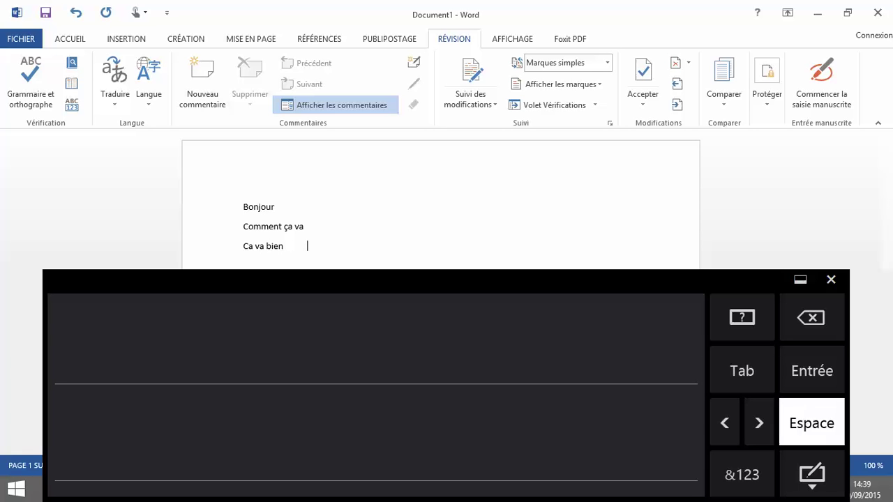
click(812, 370)
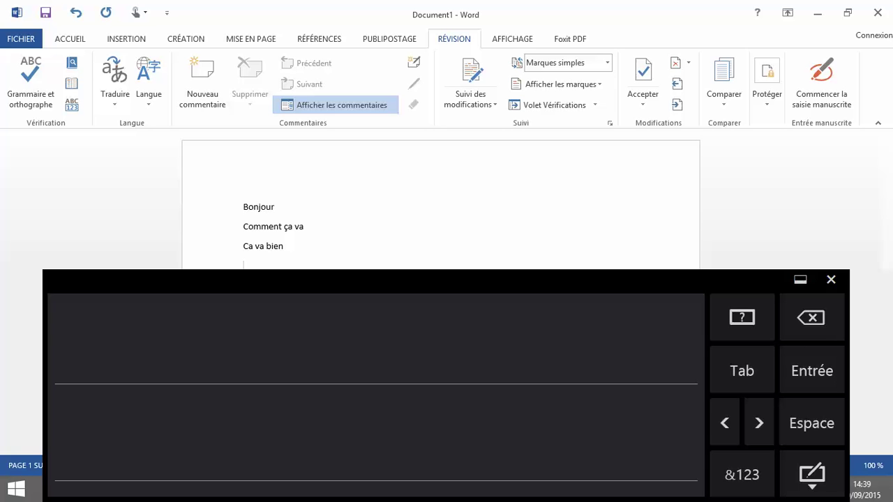
click(307, 246)
click(811, 370)
click(831, 279)
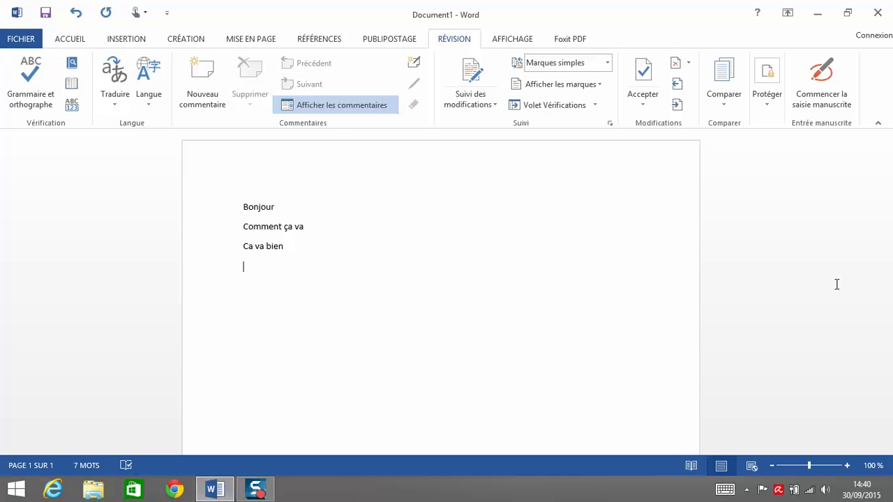
Step: Start inking with the black pen and handwrite "Bonjour" on the page below the typed lines
click(822, 78)
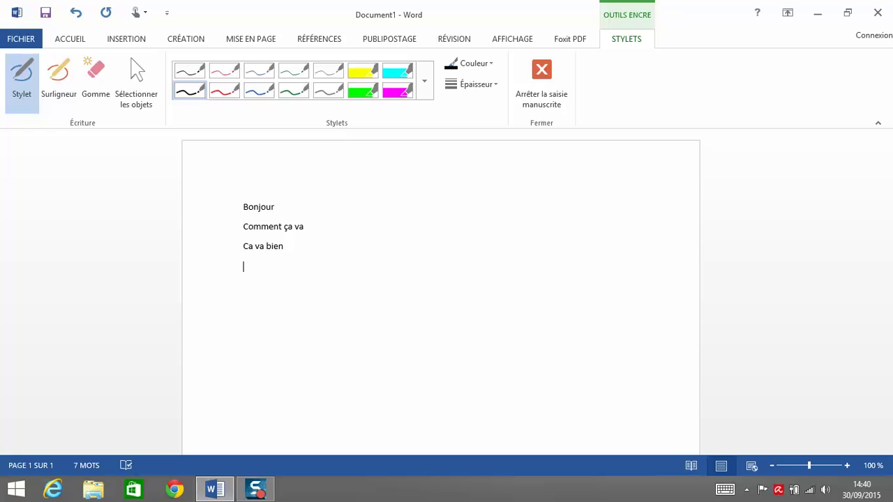
drag(253, 272, 249, 318)
mouse_move(297, 299)
mouse_down()
mouse_move(319, 319)
mouse_move(339, 318)
mouse_up()
click(328, 295)
mouse_move(348, 291)
mouse_down()
mouse_move(349, 325)
mouse_move(334, 334)
mouse_up()
mouse_move(369, 297)
mouse_down()
mouse_move(360, 307)
mouse_move(368, 298)
mouse_up()
drag(378, 296, 395, 314)
drag(396, 314, 417, 298)
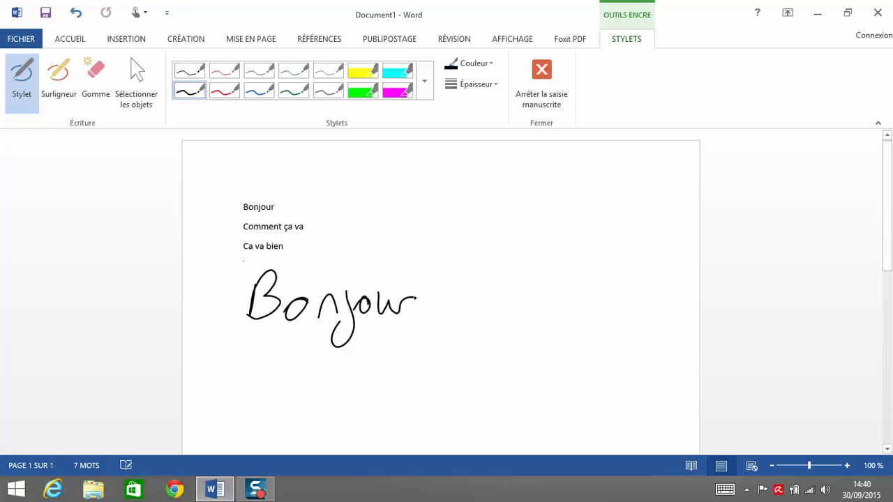
Step: Handwrite "Comment ça va ?" in ink beneath the handwritten "Bonjour"
mouse_move(261, 342)
mouse_down()
mouse_move(241, 392)
mouse_move(328, 379)
mouse_move(361, 385)
mouse_up()
click(331, 381)
mouse_move(378, 342)
mouse_down()
mouse_move(374, 390)
mouse_move(390, 369)
mouse_move(427, 394)
mouse_up()
drag(423, 398, 403, 416)
mouse_move(441, 376)
mouse_down()
mouse_move(444, 384)
mouse_move(490, 360)
mouse_up()
mouse_move(505, 365)
mouse_down()
mouse_move(497, 377)
mouse_move(507, 381)
mouse_up()
mouse_move(525, 341)
mouse_down()
mouse_move(539, 344)
mouse_move(530, 380)
mouse_up()
click(529, 396)
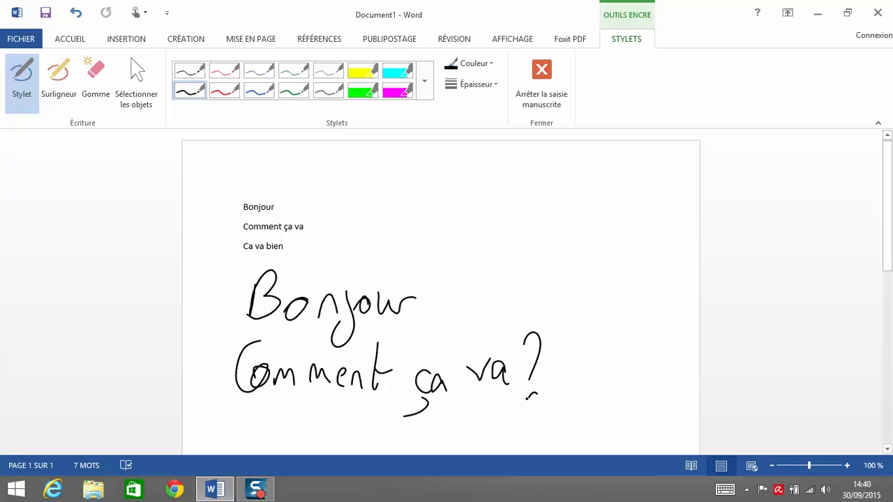
Step: Handwrite "Ca va bien" in ink beneath the handwritten question and stop inking
scroll(441, 293, down, 4)
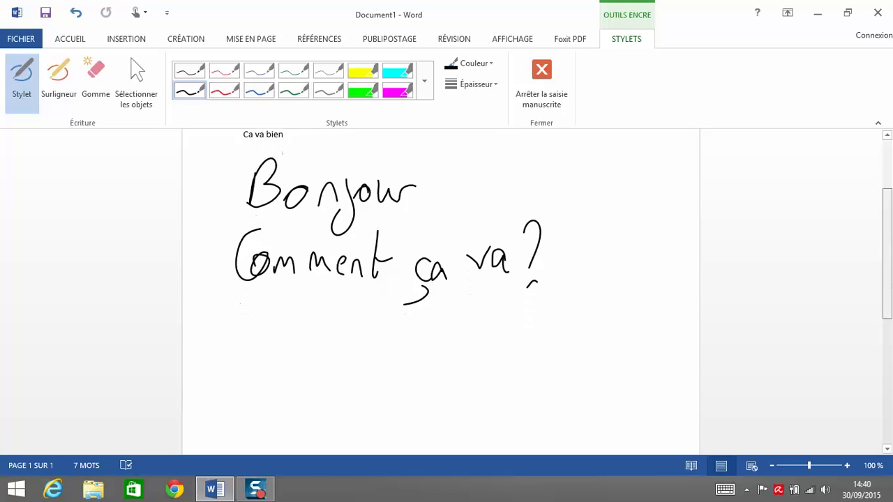
mouse_move(260, 311)
mouse_down()
mouse_move(237, 341)
mouse_move(260, 346)
mouse_up()
mouse_move(282, 326)
mouse_down()
mouse_move(270, 349)
mouse_move(344, 325)
mouse_move(373, 351)
mouse_up()
mouse_move(406, 307)
mouse_down()
mouse_move(406, 346)
mouse_move(439, 337)
mouse_up()
click(441, 316)
drag(458, 326, 466, 344)
drag(472, 327, 491, 344)
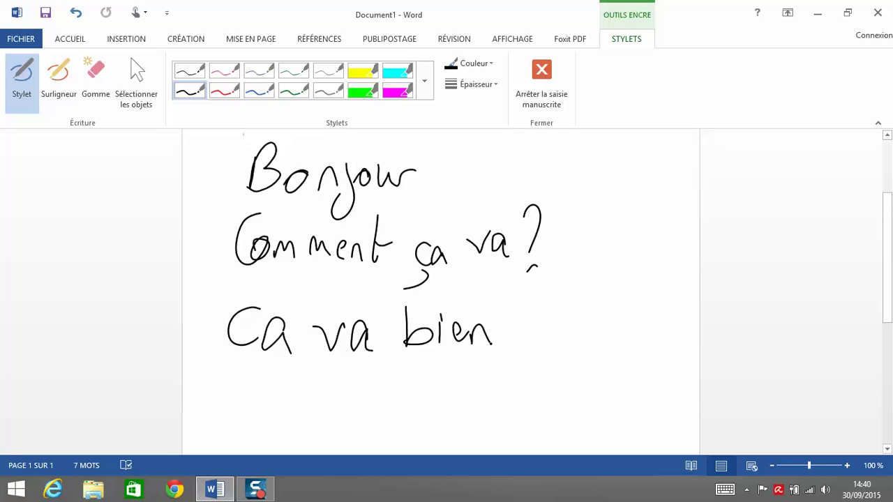
click(542, 84)
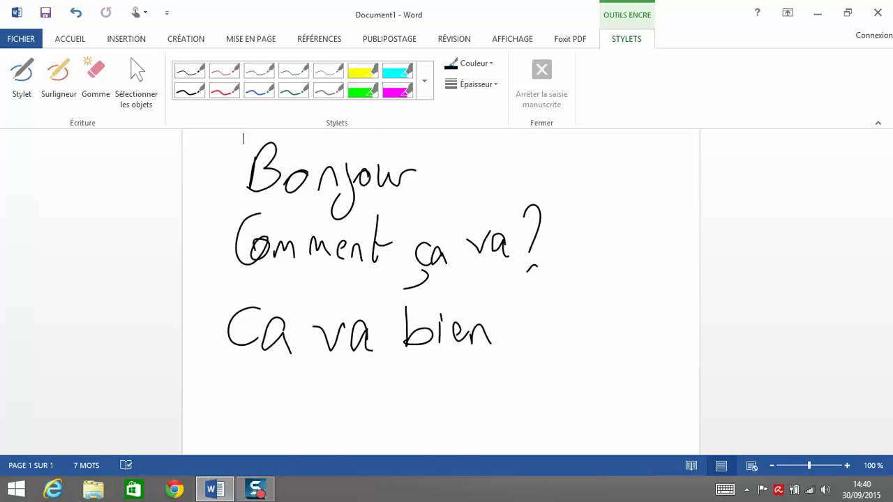
Step: Show the print preview of the document with its typed and handwritten lines
text(Bonjour Comment ça va Ca va bien)
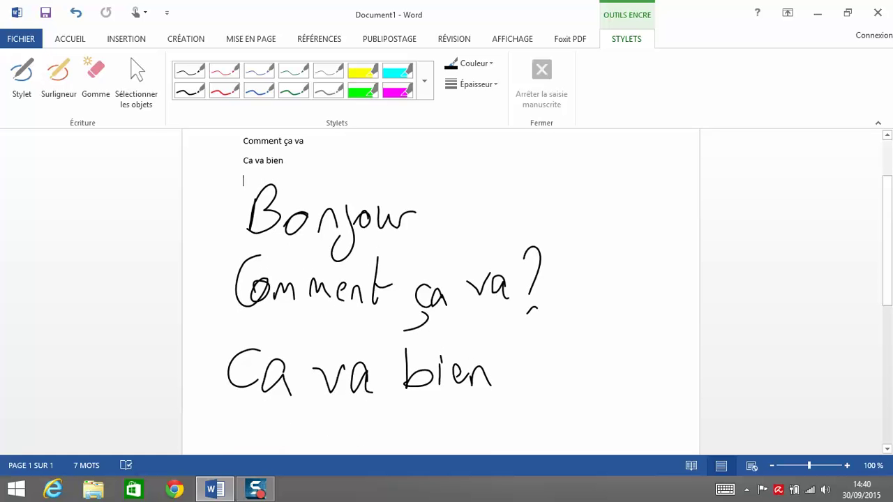
click(21, 38)
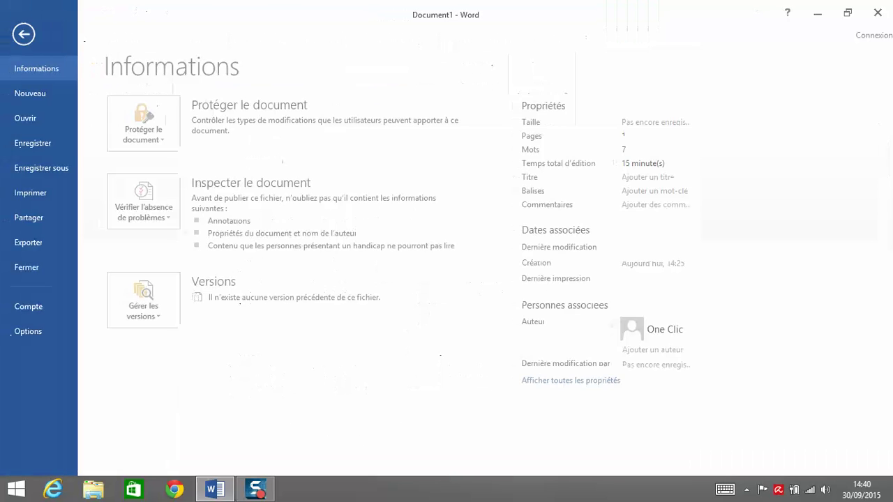
click(33, 192)
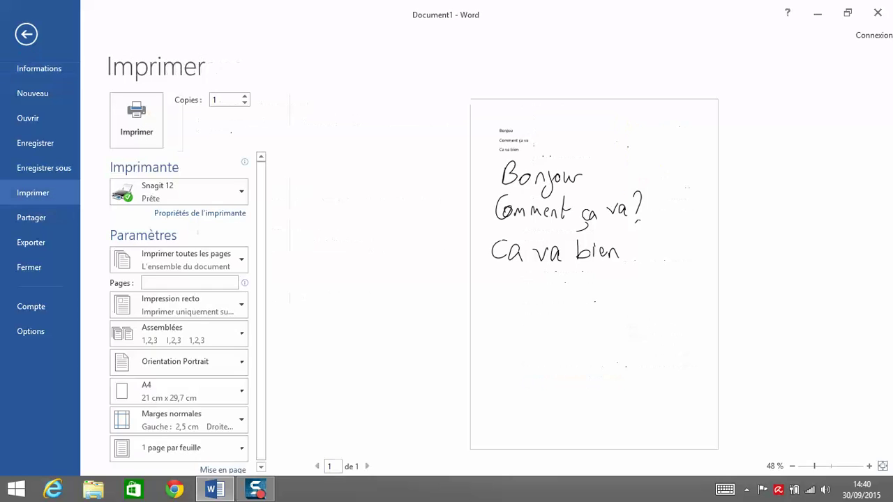